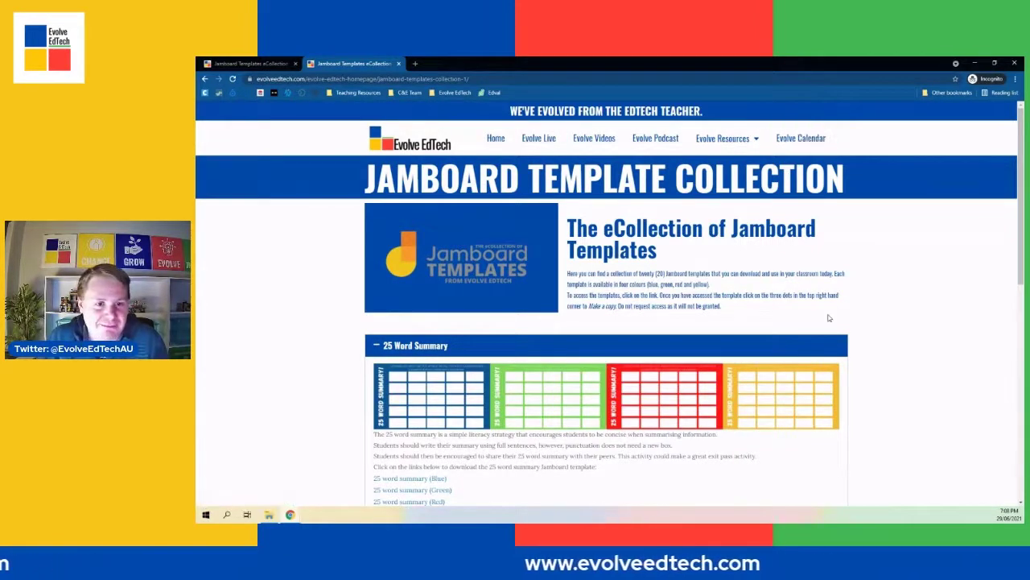
Step: Find Character Summary in the Jamboard template collection, expand it and open its Blue template
scroll(829, 318, down, 2)
scroll(829, 318, down, 5)
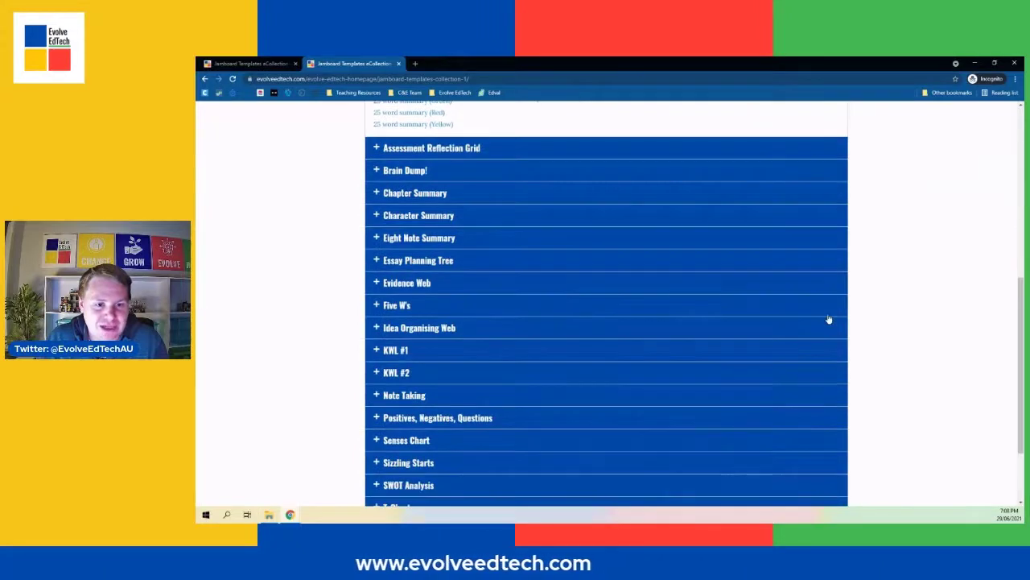
scroll(829, 319, up, 2)
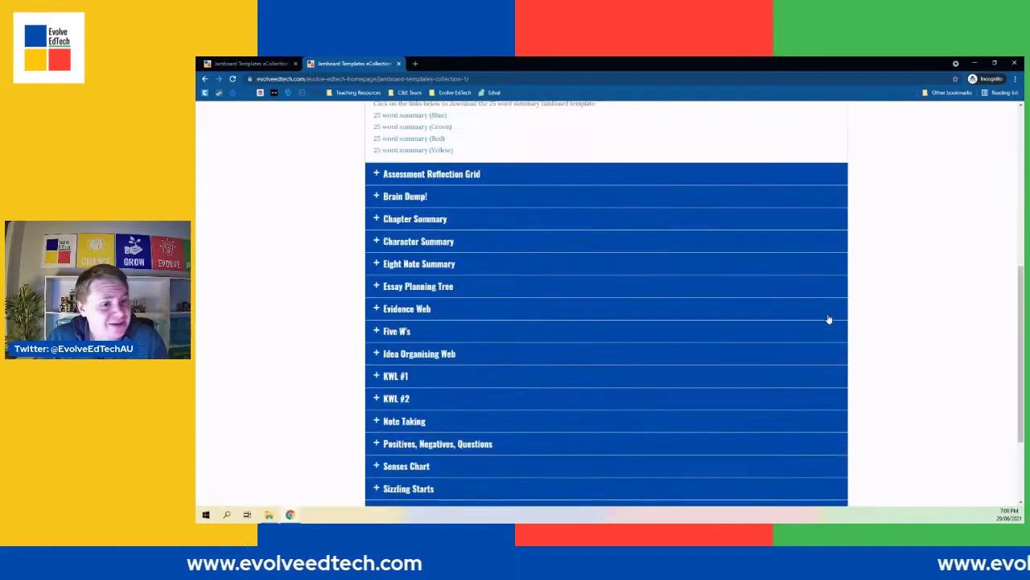
scroll(829, 319, up, 1)
scroll(829, 319, up, 1)
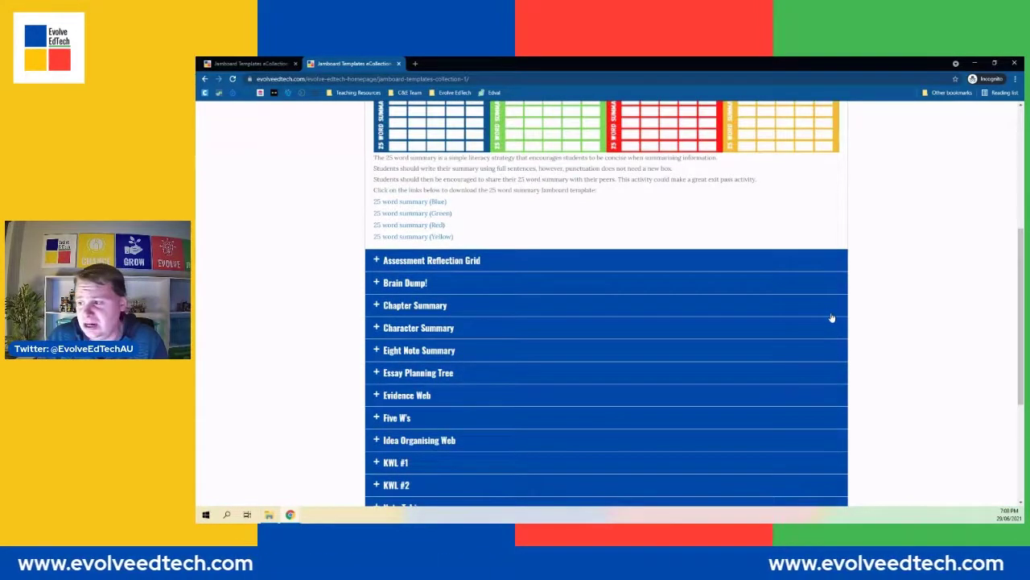
scroll(538, 292, up, 4)
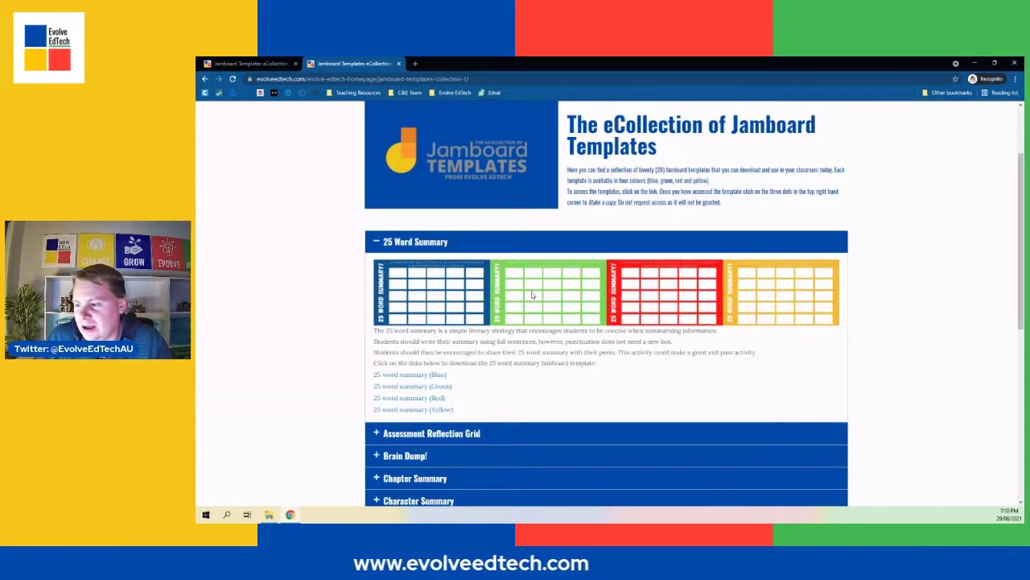
scroll(532, 296, down, 3)
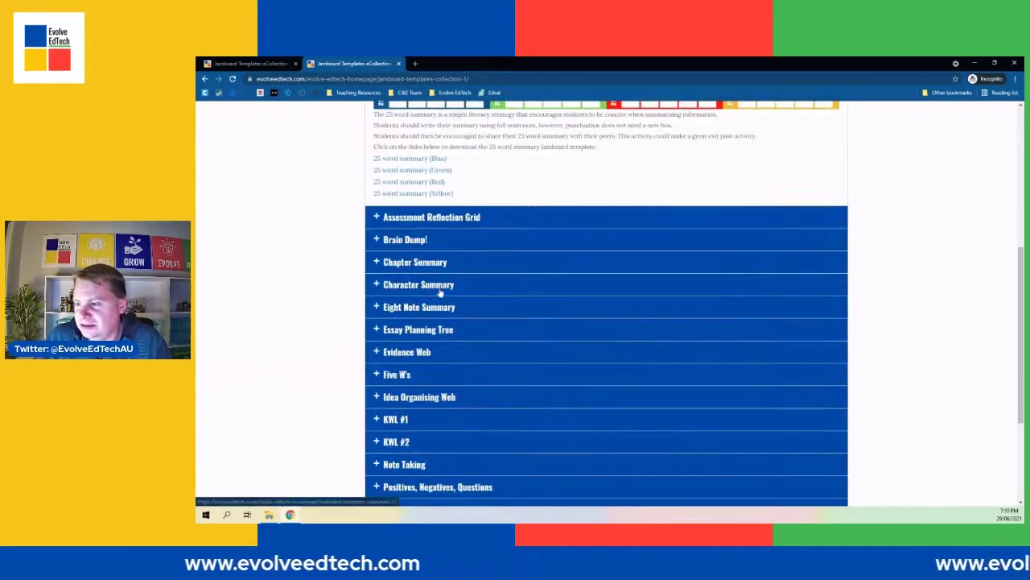
click(439, 293)
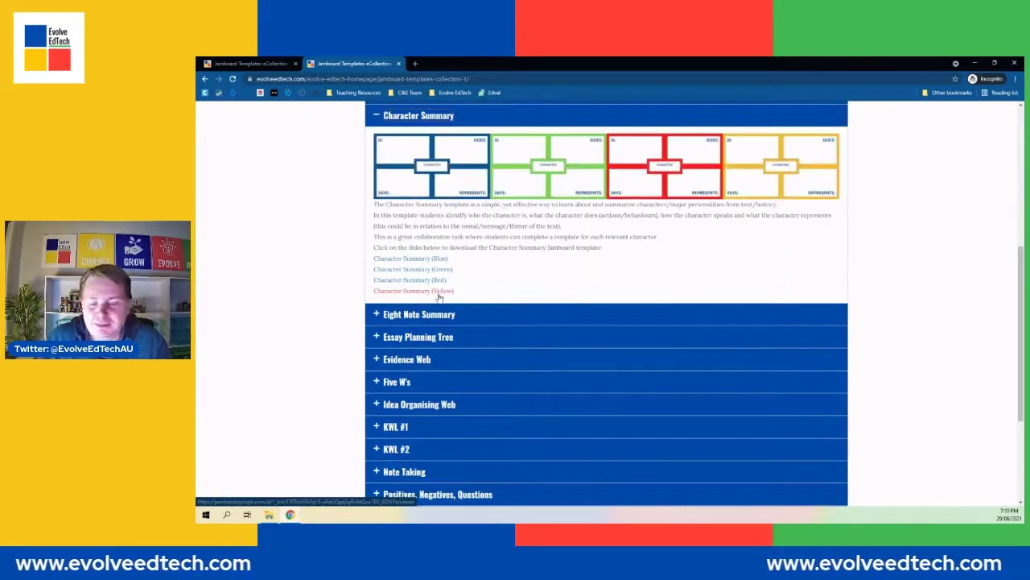
scroll(440, 295, up, 1)
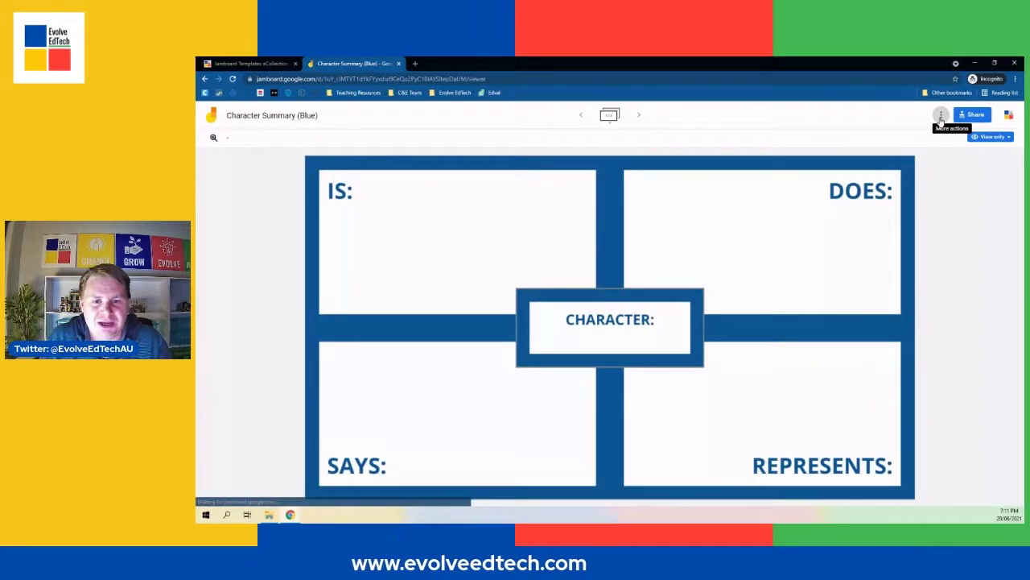
Step: Make a copy of the Character Summary (Blue) board in My Drive under the suggested name "Copy of Character Summary (Blue)"
click(941, 115)
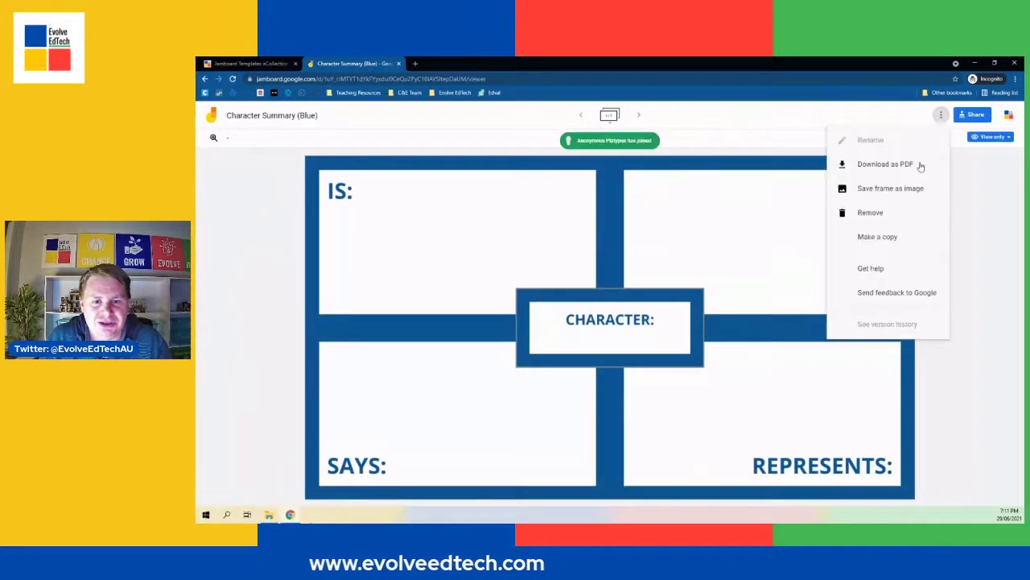
click(882, 239)
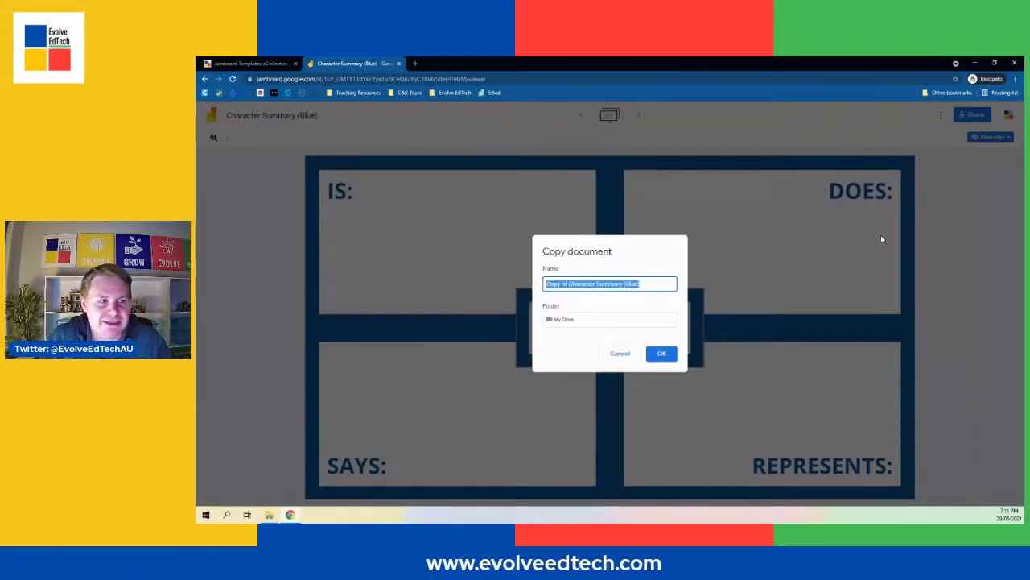
click(662, 358)
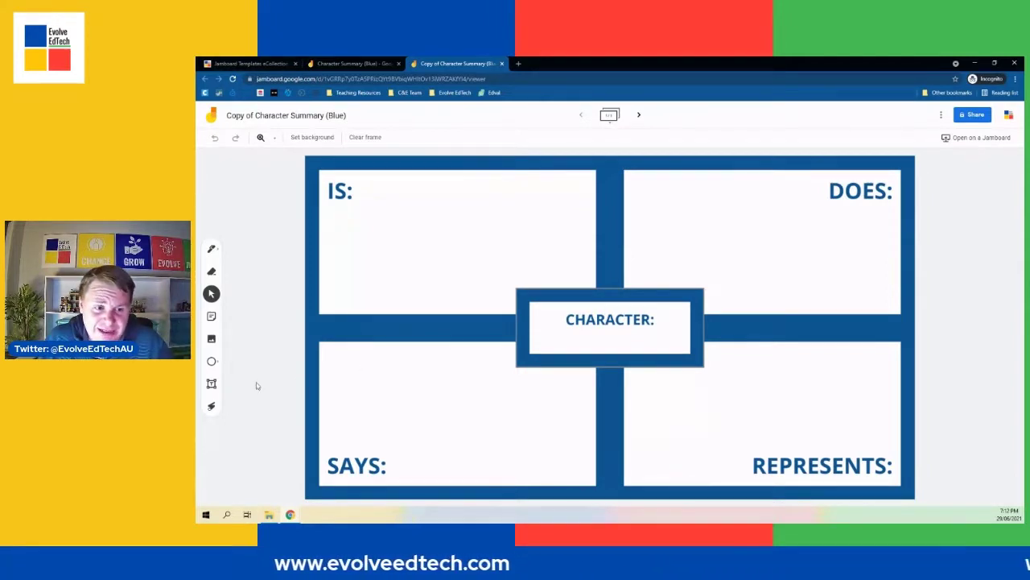
Step: Add a text box reading "Lockie Leonard" in the central CHARACTER box and widen it to fit the name on one line
click(211, 384)
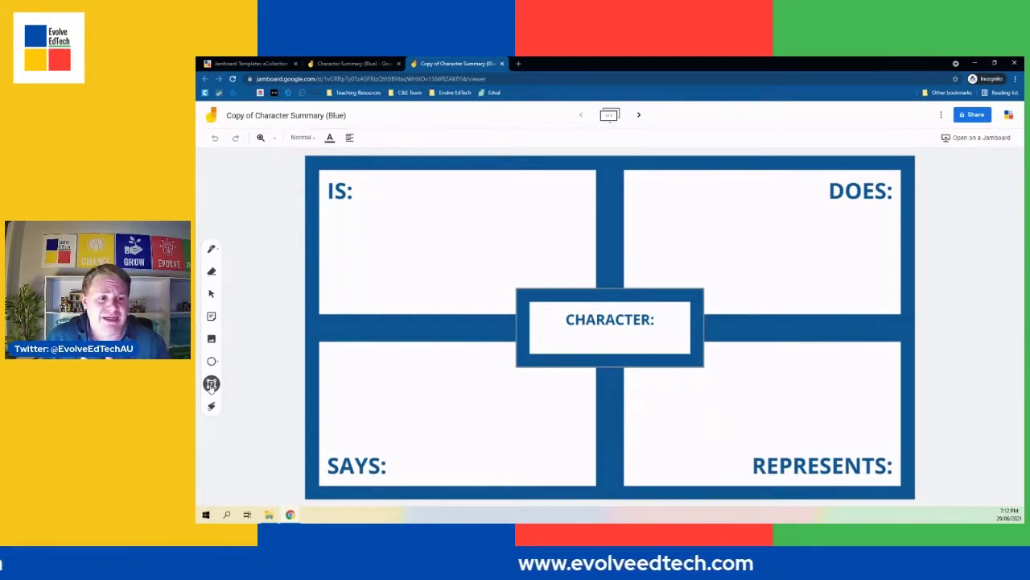
click(540, 327)
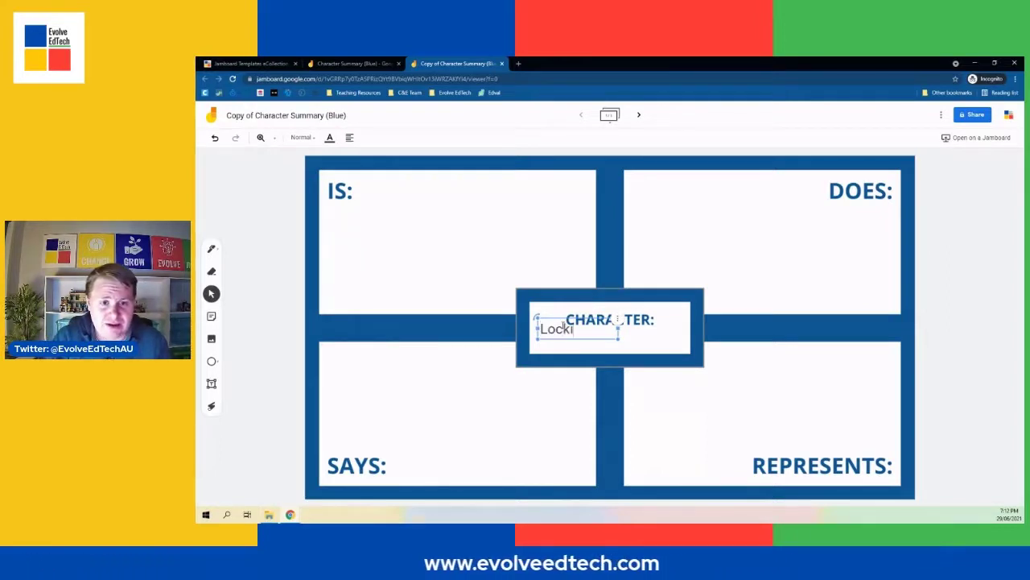
text(Lockie Leonard)
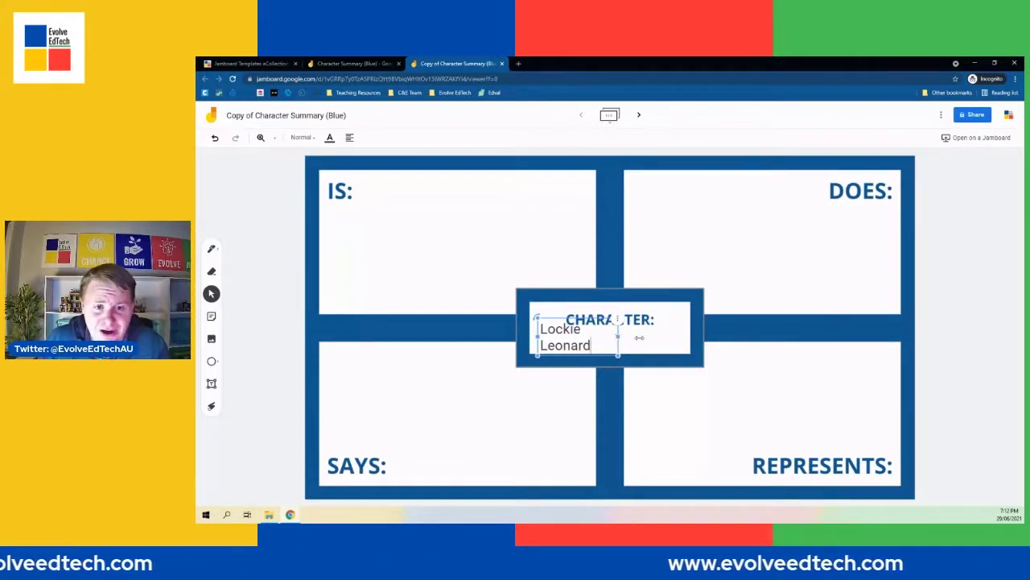
drag(654, 339, 660, 339)
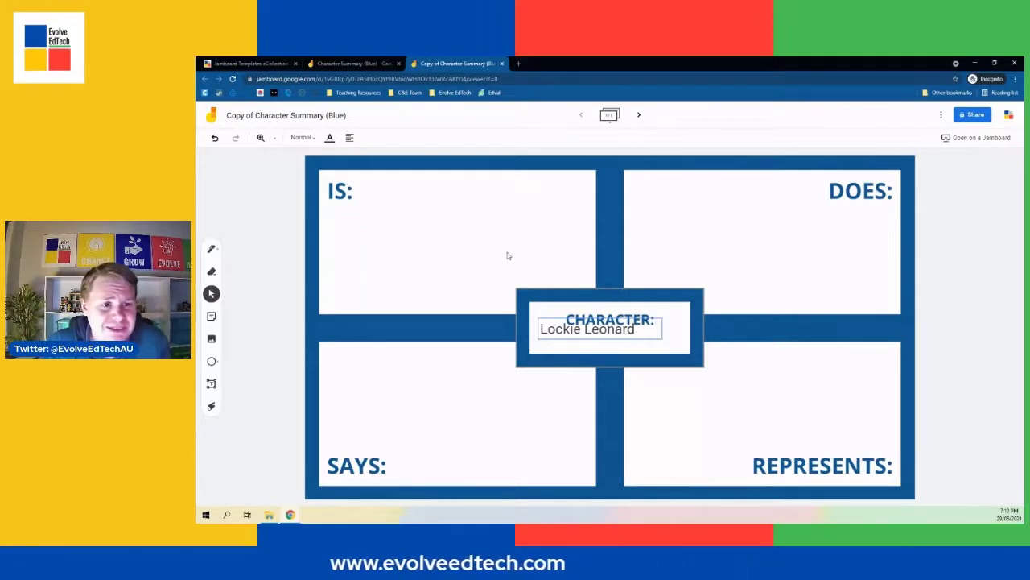
Step: Format the "Lockie Leonard" text as centre-aligned, red and Subtitle size
click(350, 138)
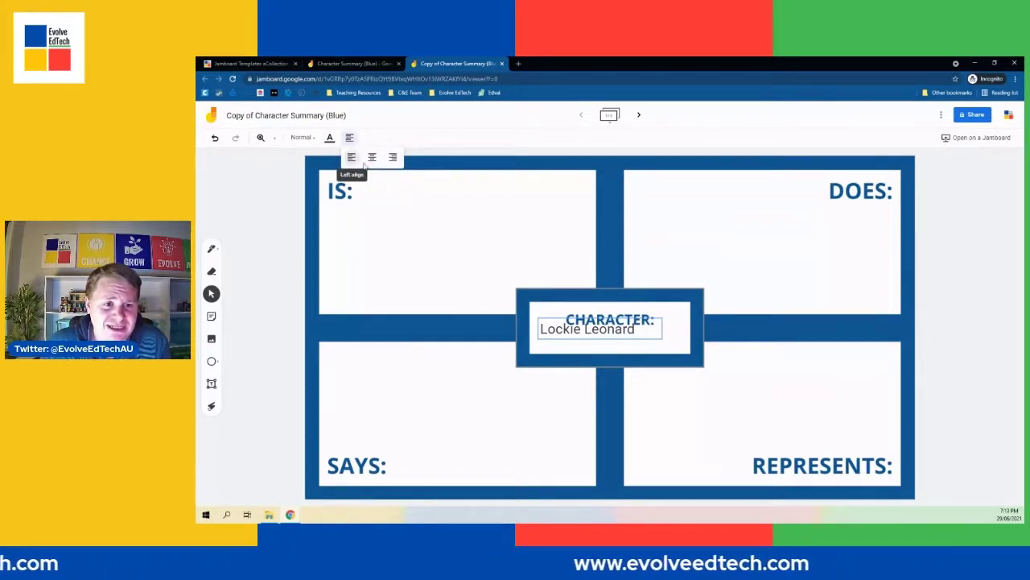
click(372, 158)
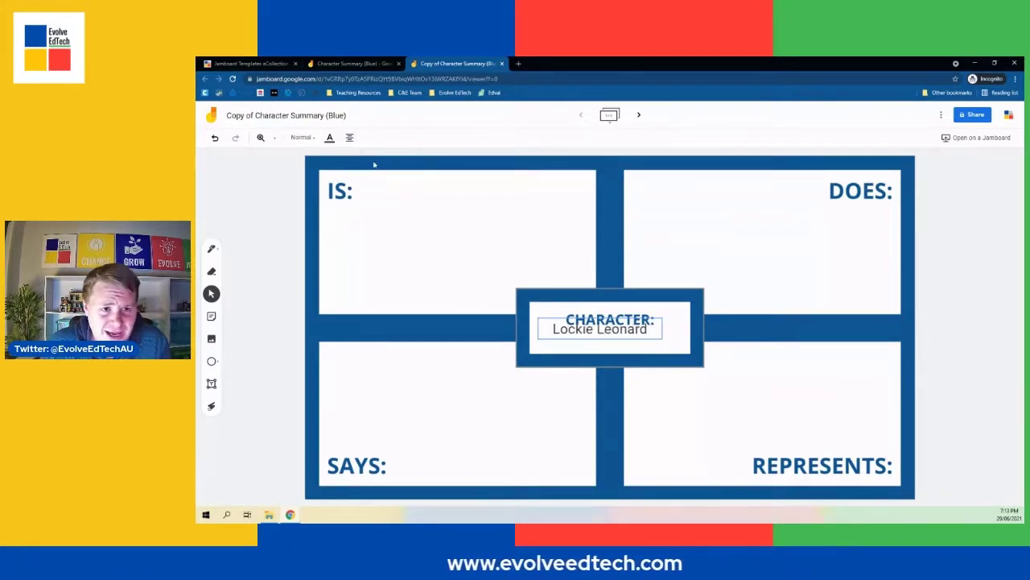
click(329, 139)
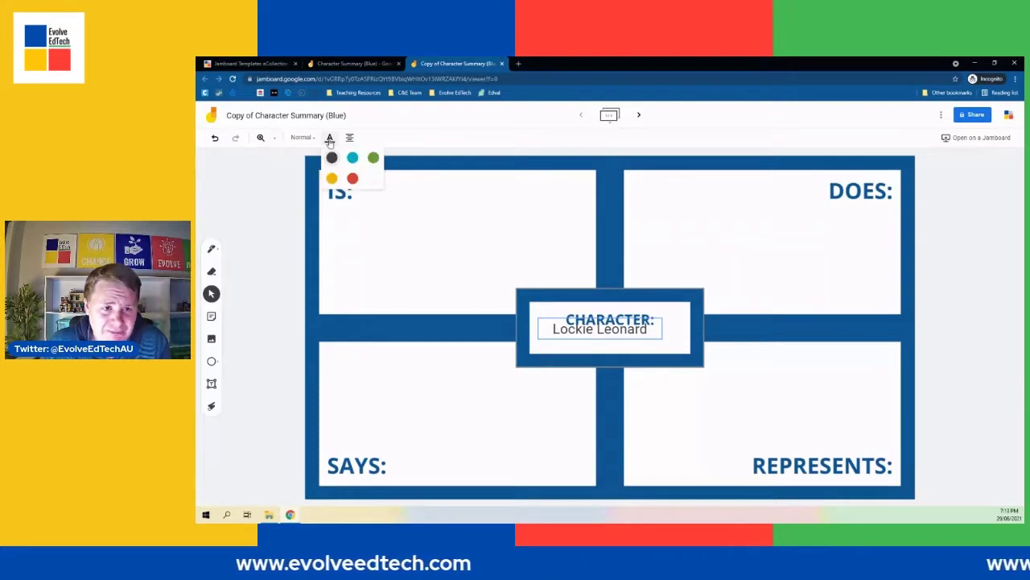
click(352, 178)
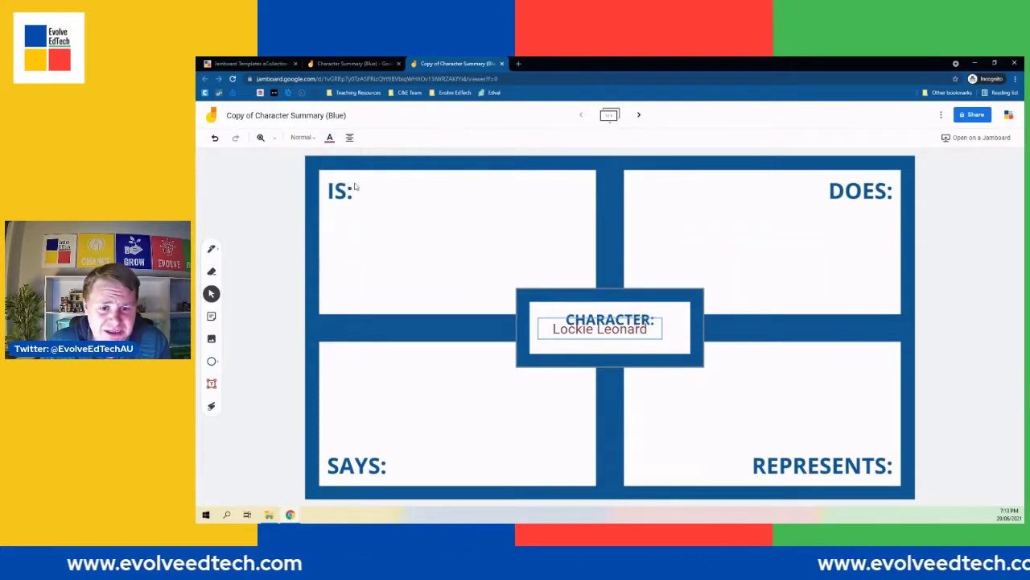
click(309, 141)
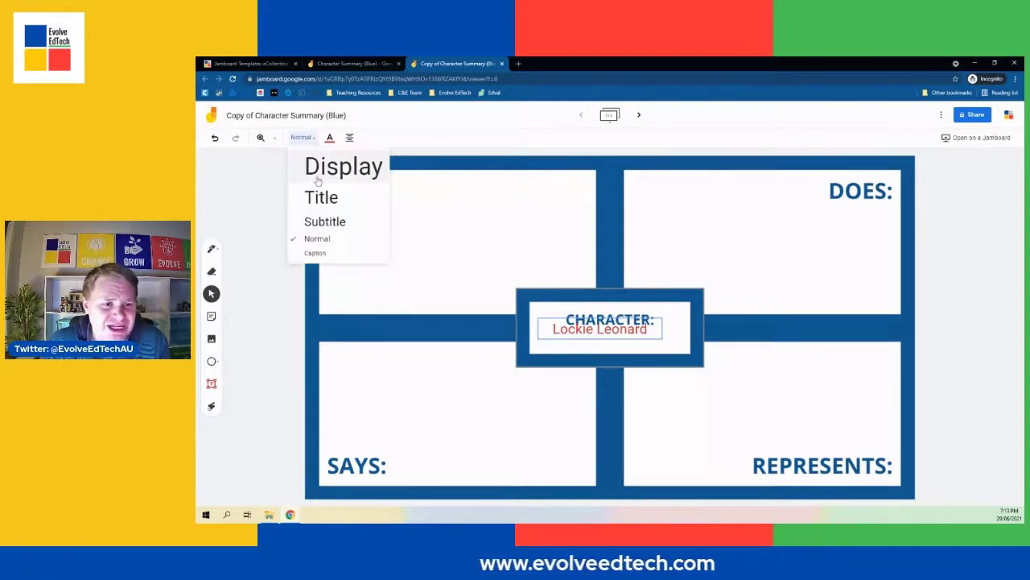
click(325, 221)
Step: Move the "Lockie Leonard" text down slightly so it sits just below the CHARACTER heading, and deselect it
click(664, 319)
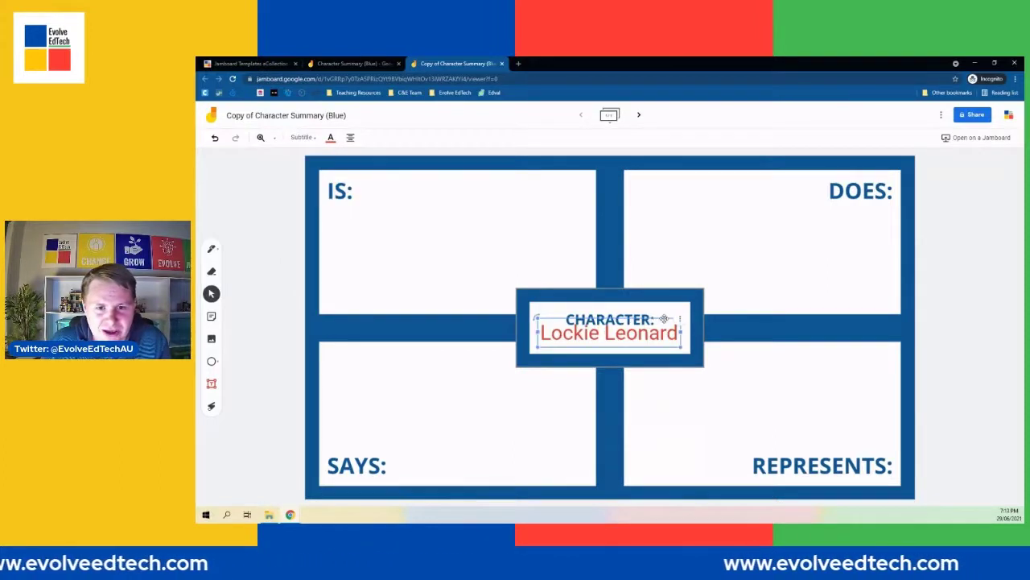
drag(664, 320, 665, 324)
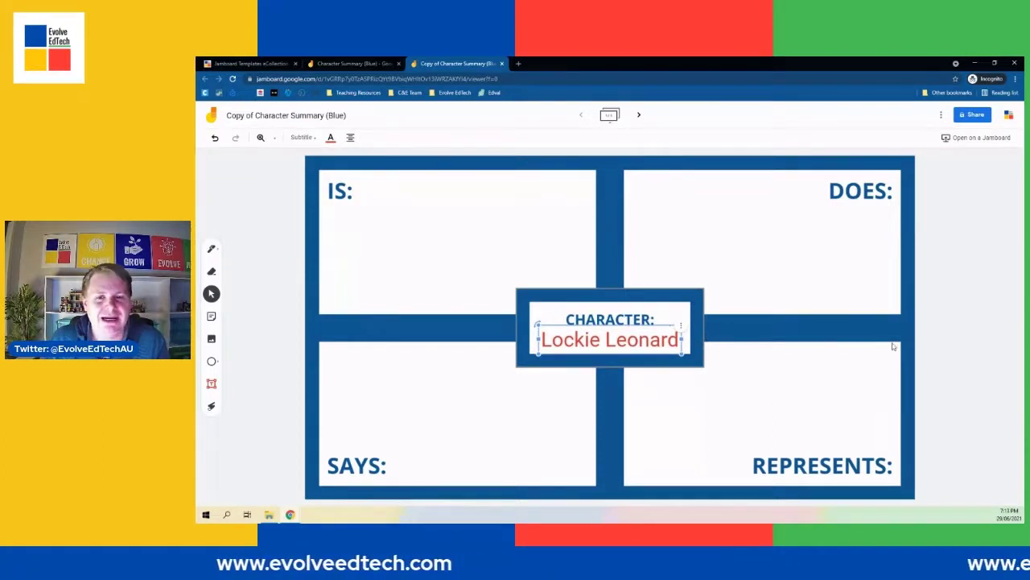
click(964, 341)
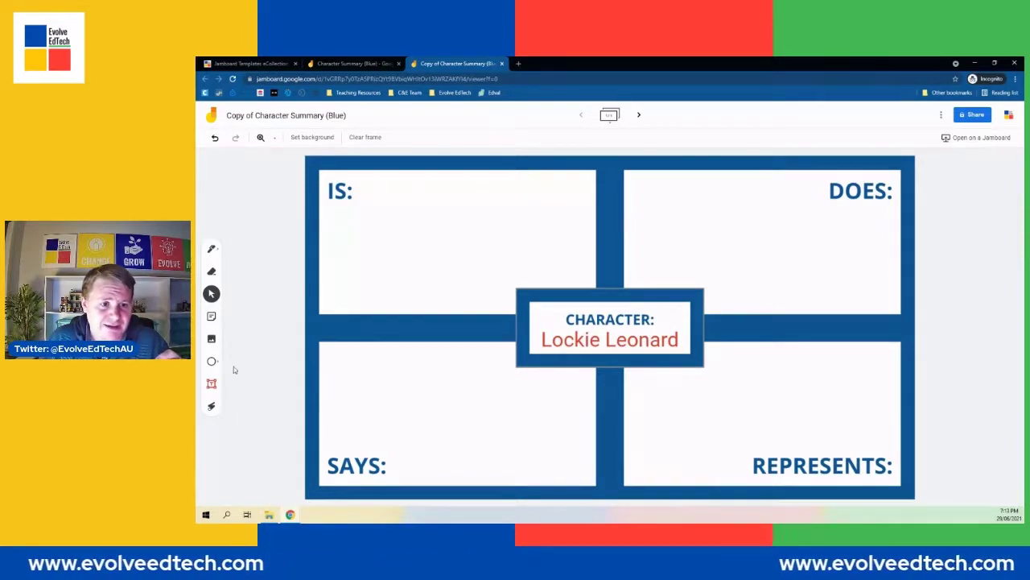
click(212, 383)
click(335, 212)
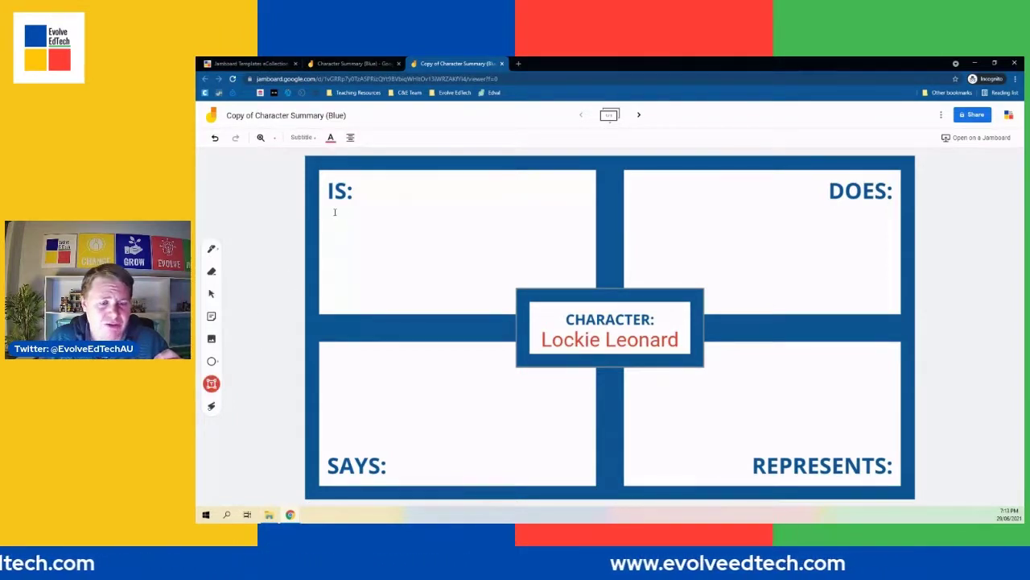
click(335, 211)
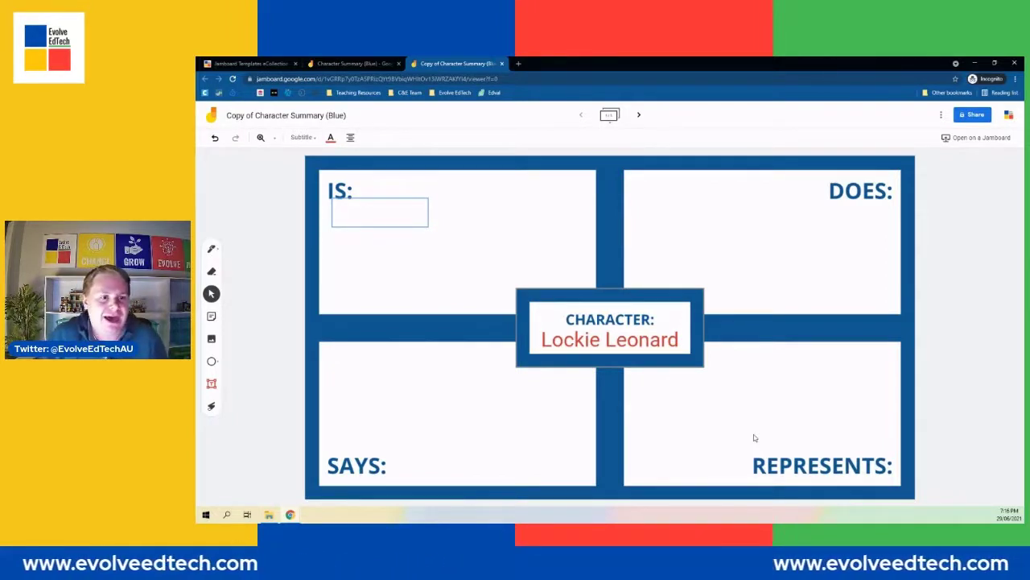
click(348, 210)
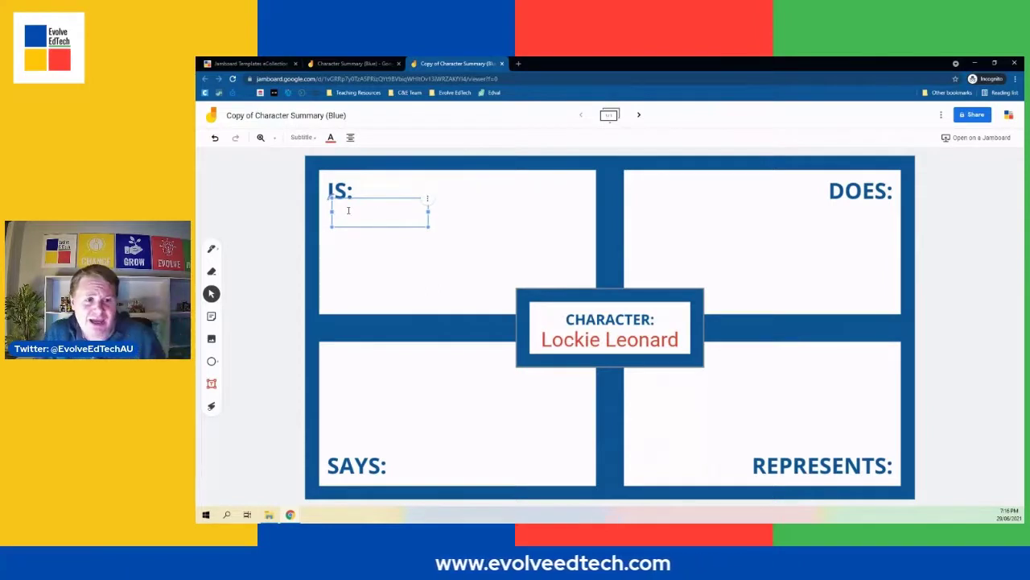
Step: Add two yellow sticky notes reading "Example" and arrange them side by side inside the IS quadrant
click(212, 317)
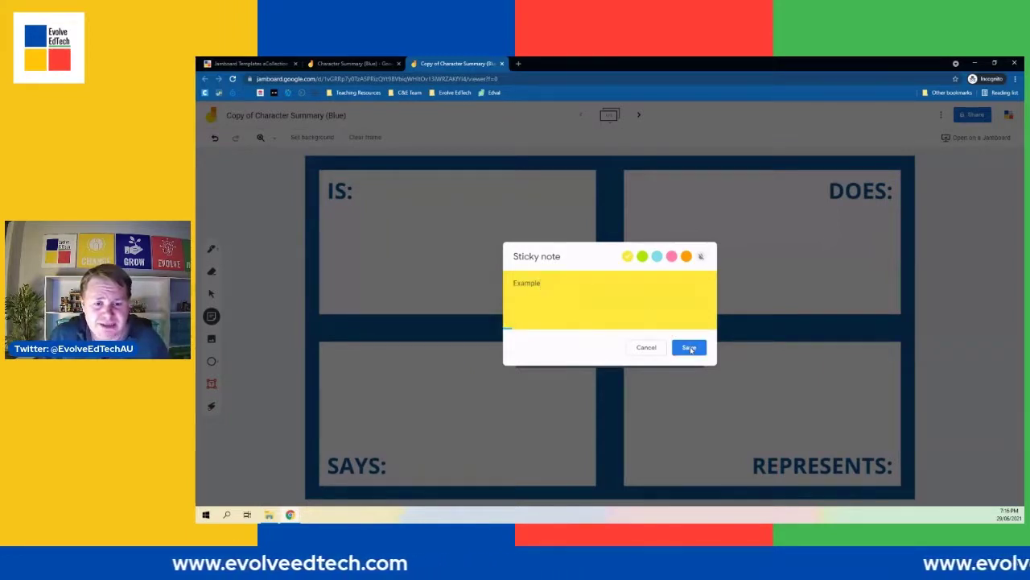
click(676, 348)
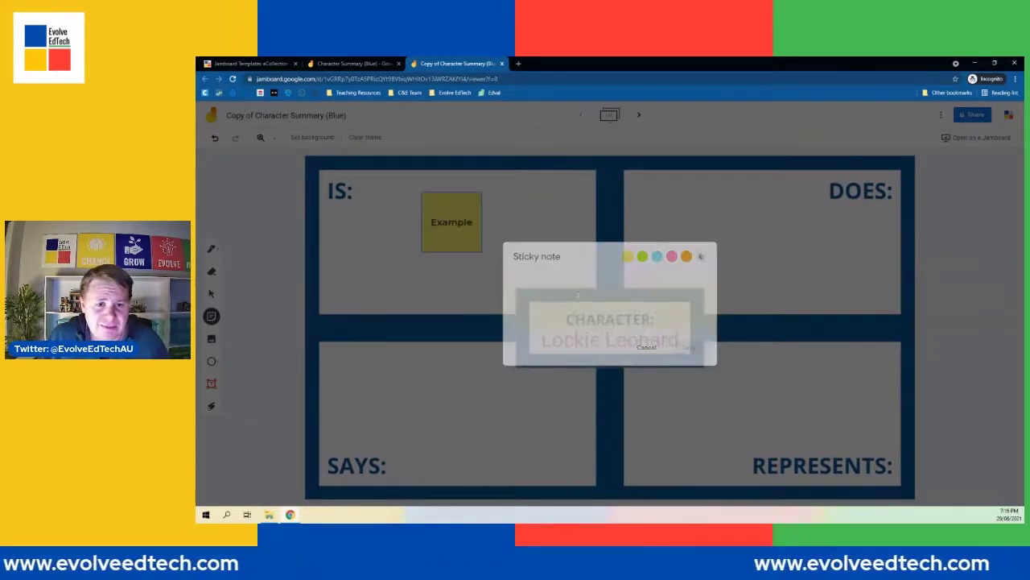
text(Example)
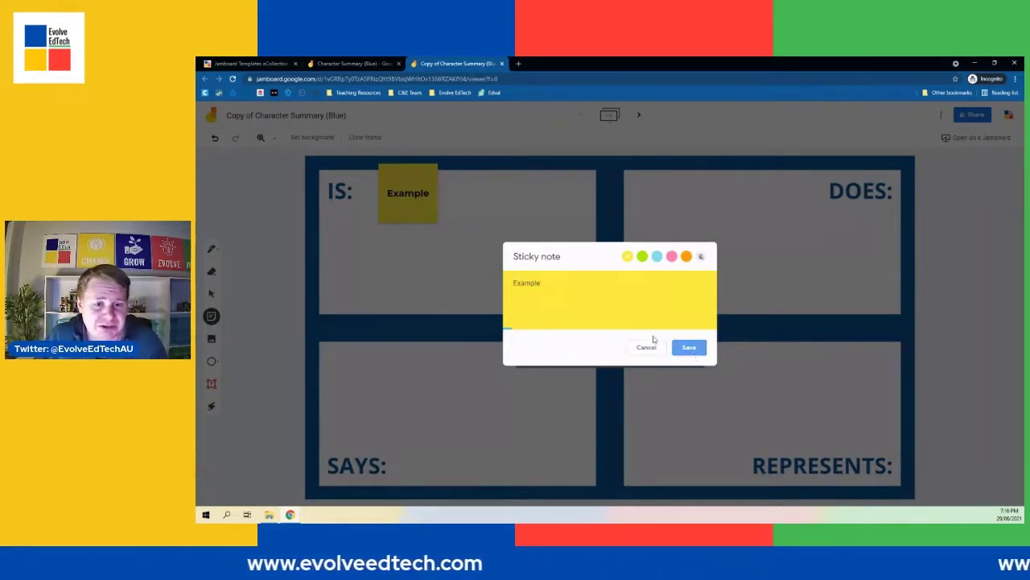
click(685, 347)
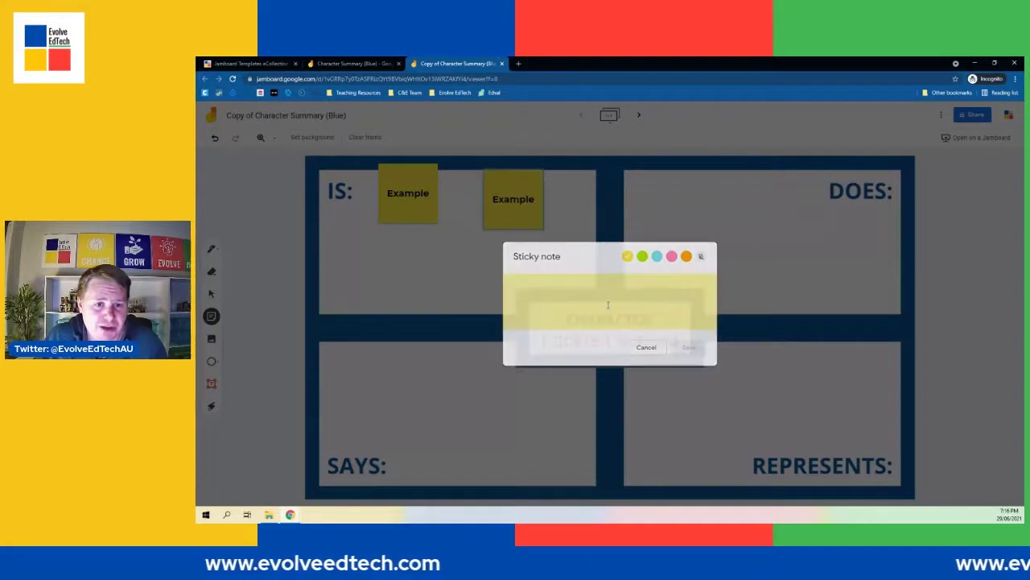
click(645, 347)
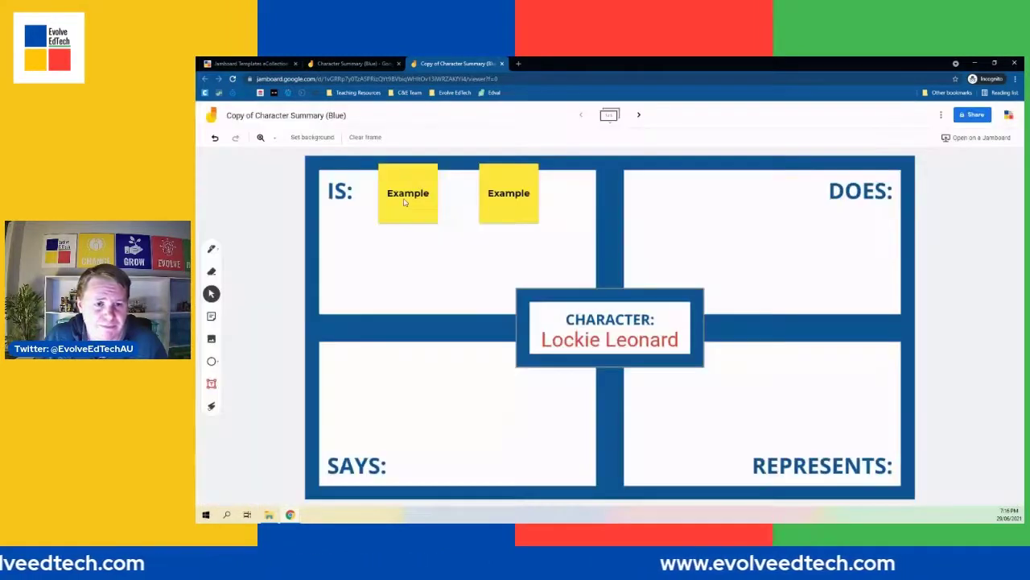
drag(403, 204, 352, 243)
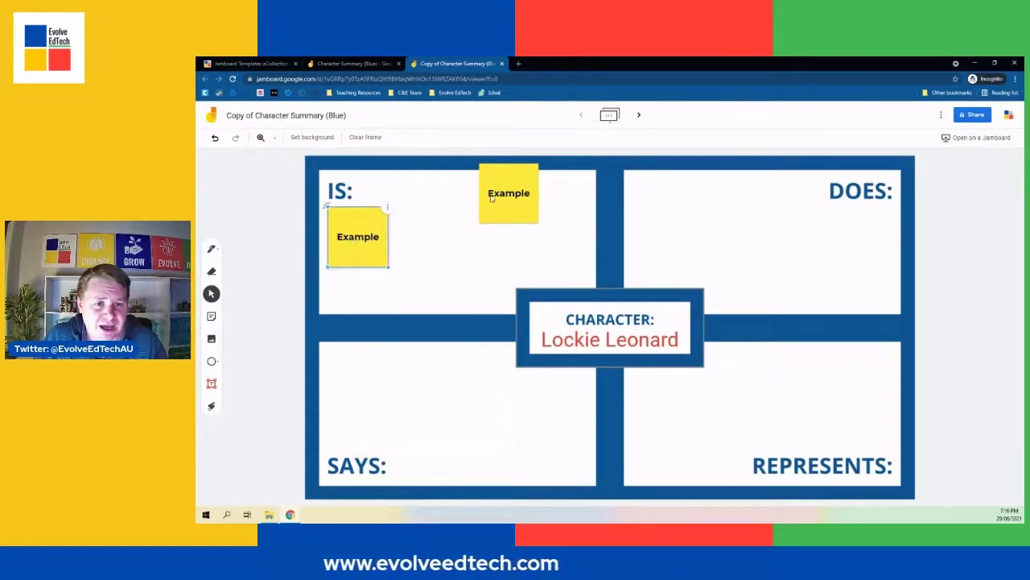
drag(490, 189, 420, 210)
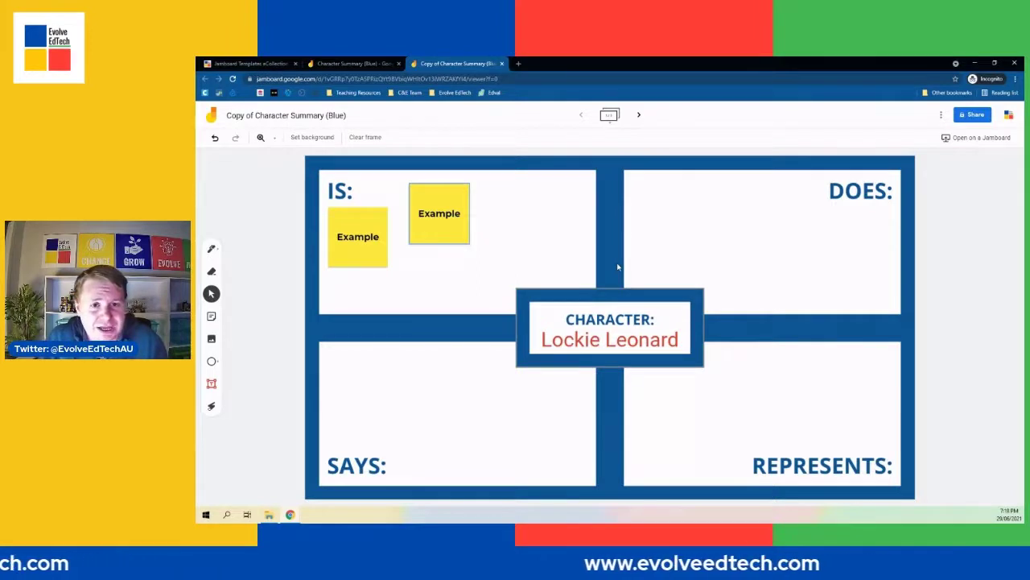
Step: Add a blank frame after the character summary frame and open it
click(613, 118)
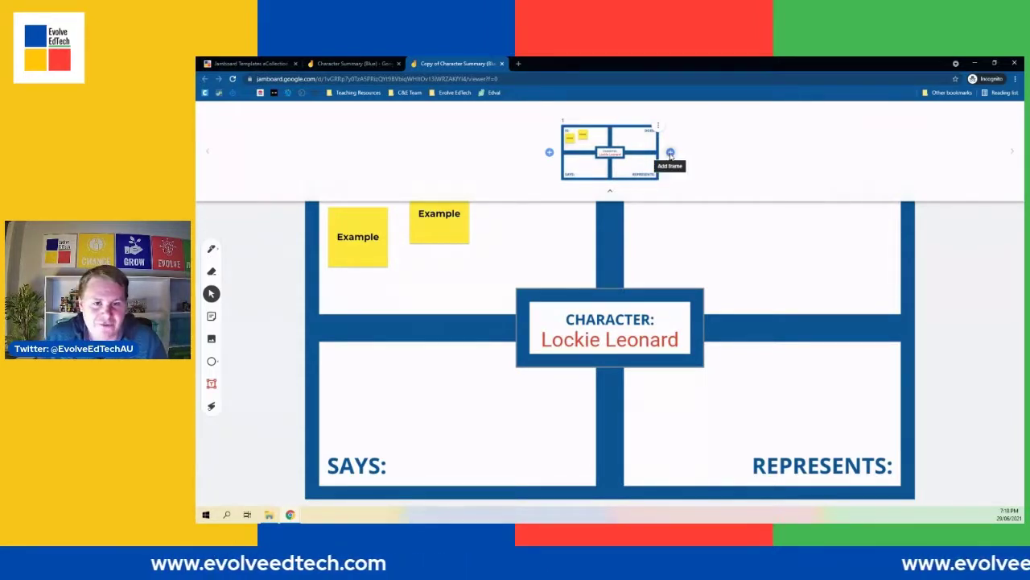
click(671, 153)
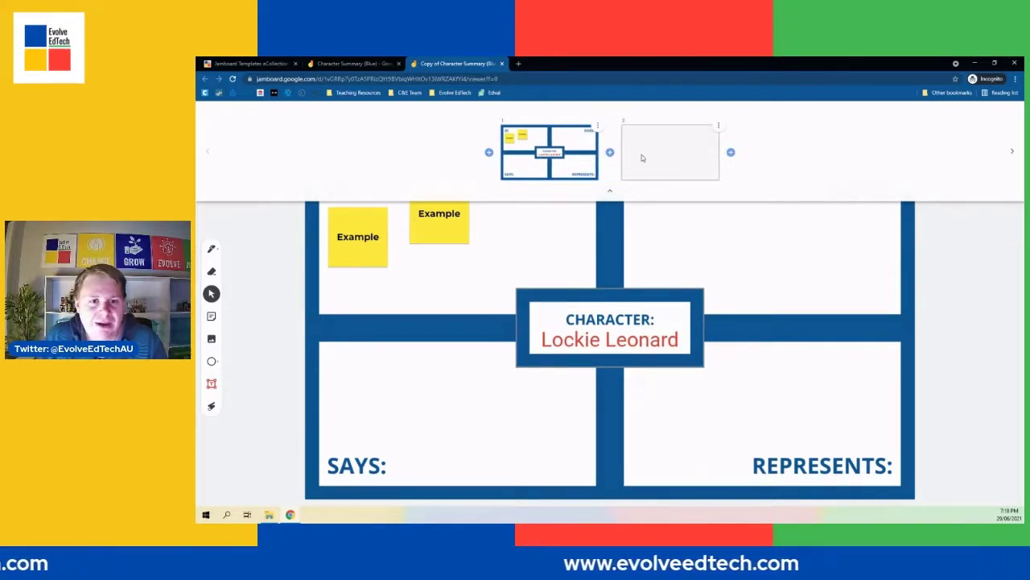
click(676, 156)
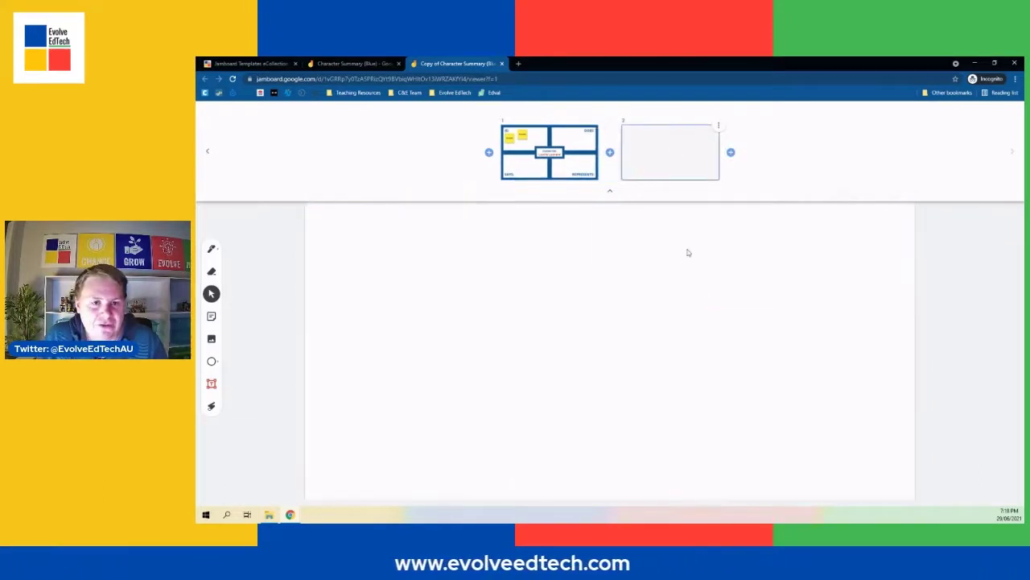
Step: Duplicate the filled-in character summary frame and close the frame overview to return to the board
click(539, 162)
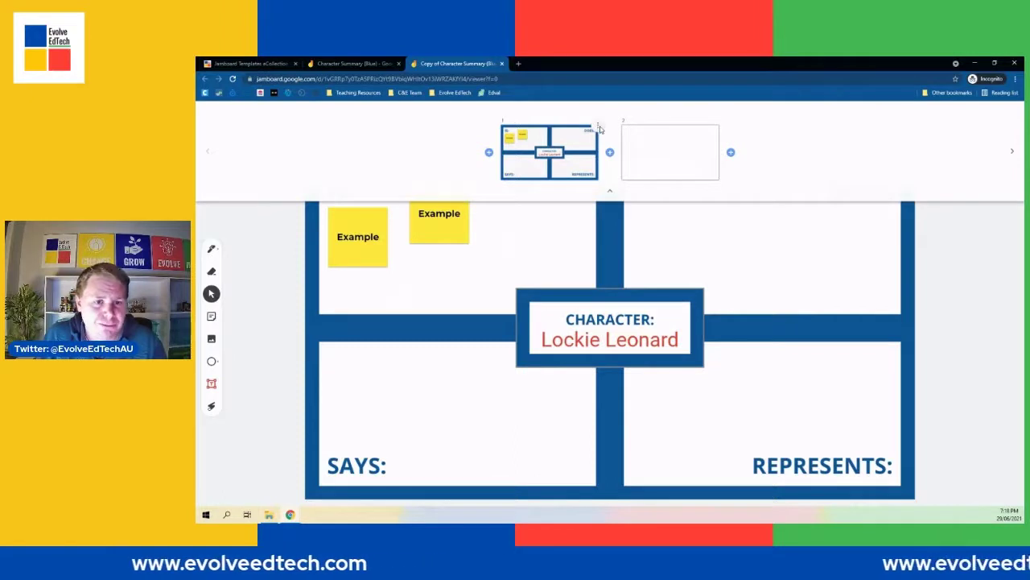
click(600, 128)
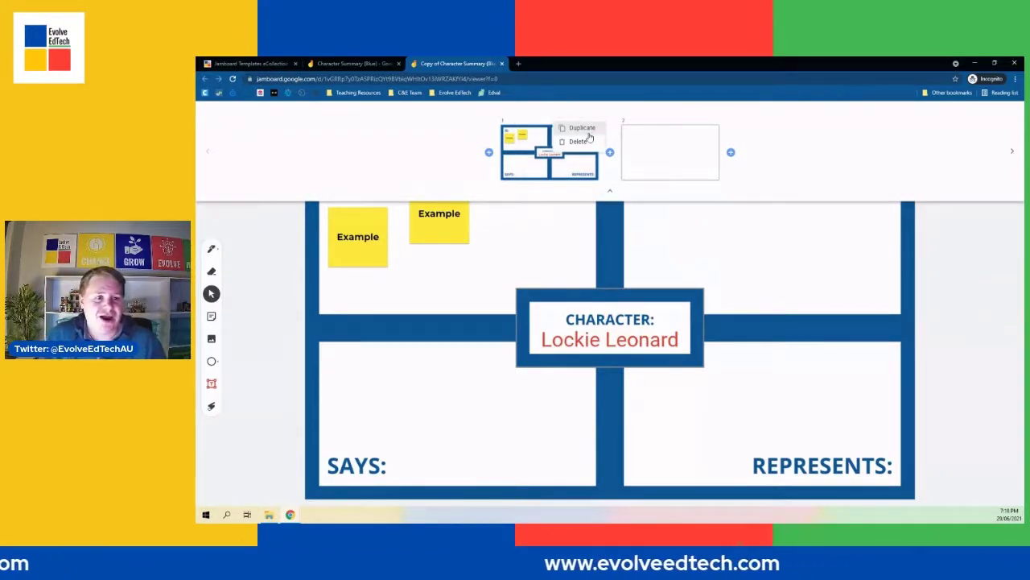
click(582, 128)
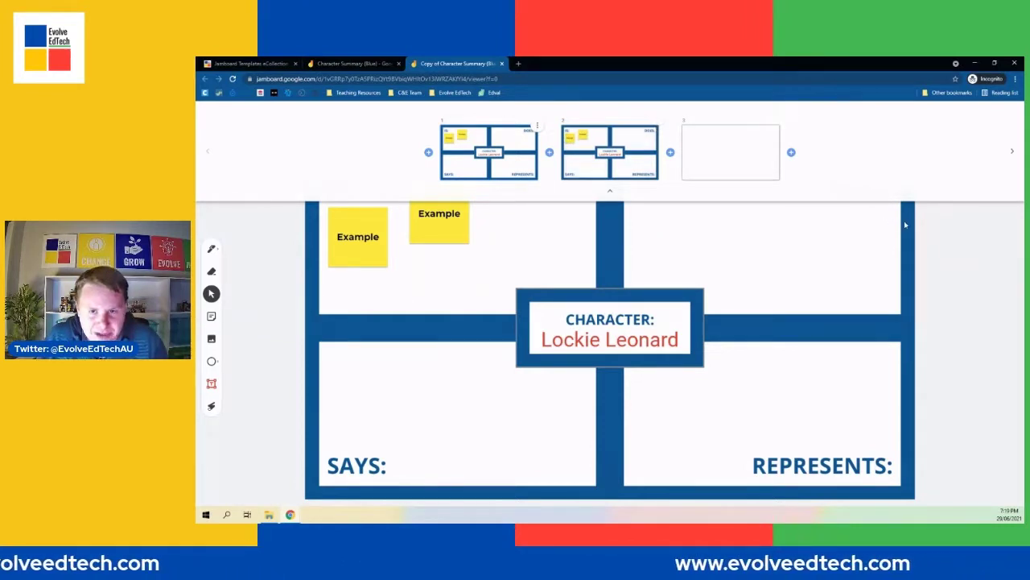
click(933, 232)
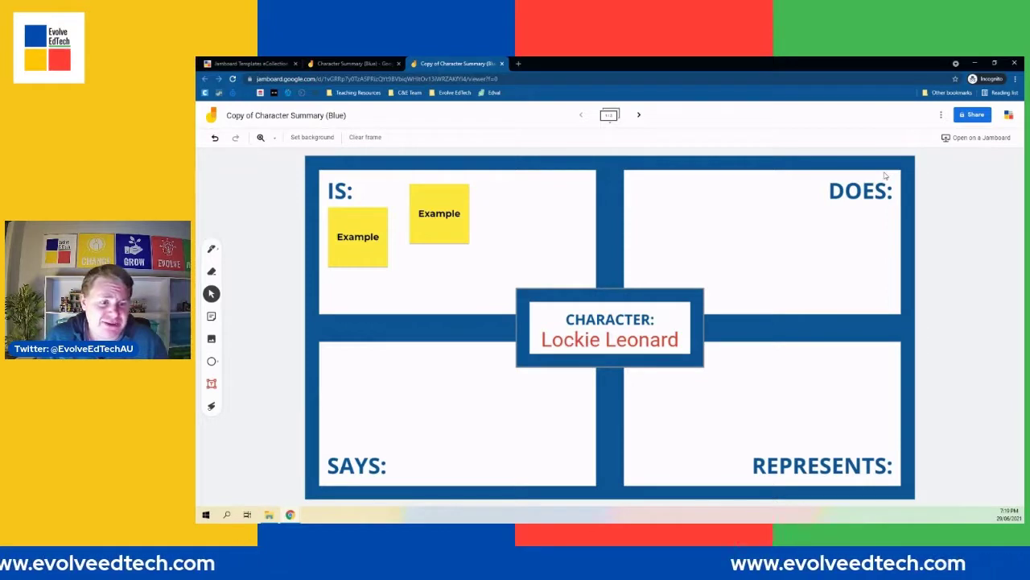
Step: Review the board's additional options, including downloading as PDF, saving the frame as an image and making a copy, without choosing any
click(943, 124)
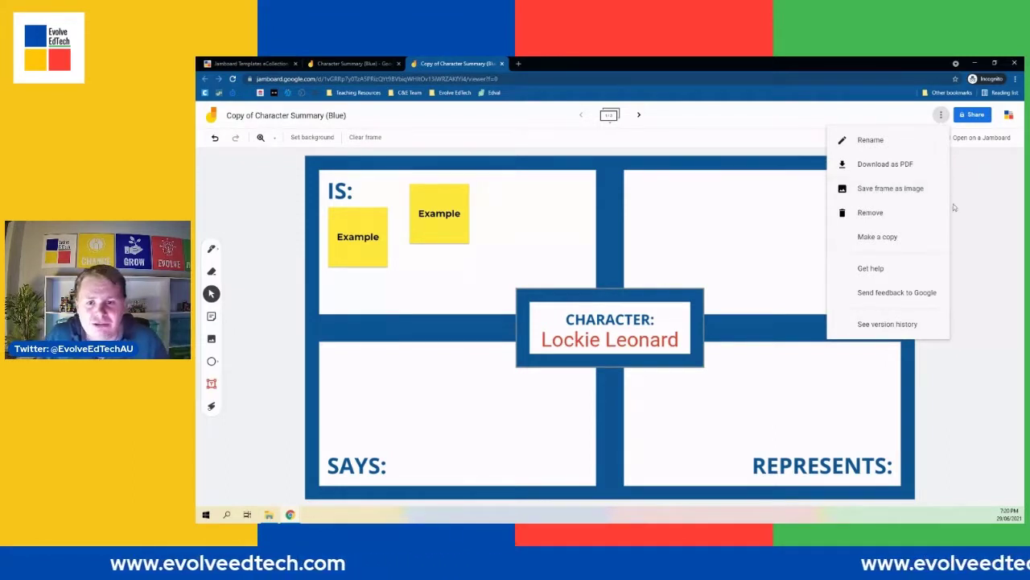
click(969, 223)
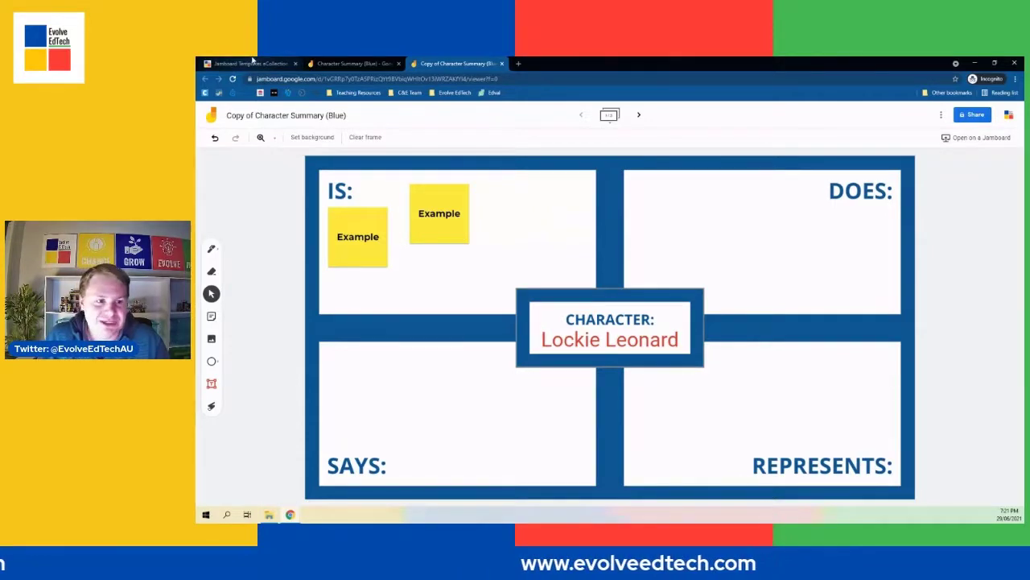
Step: Return to the Jamboard Template Collection page and open the Evolve EdTech home page
click(252, 63)
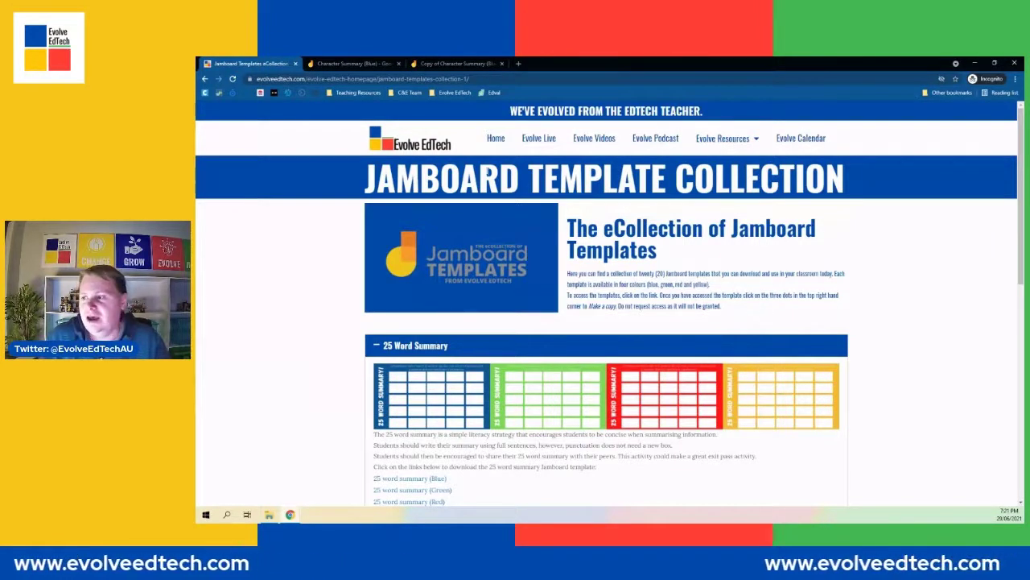
click(411, 138)
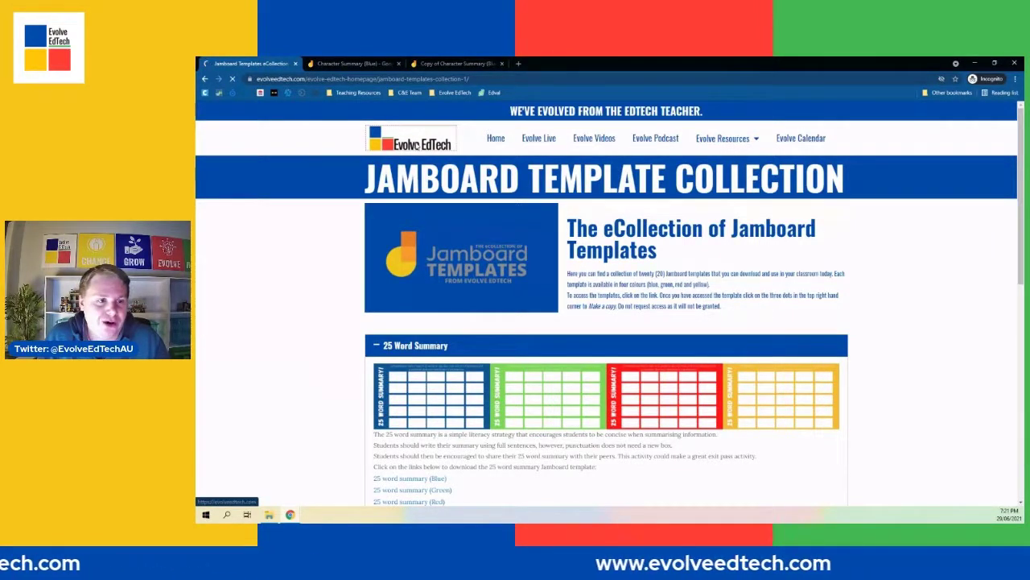